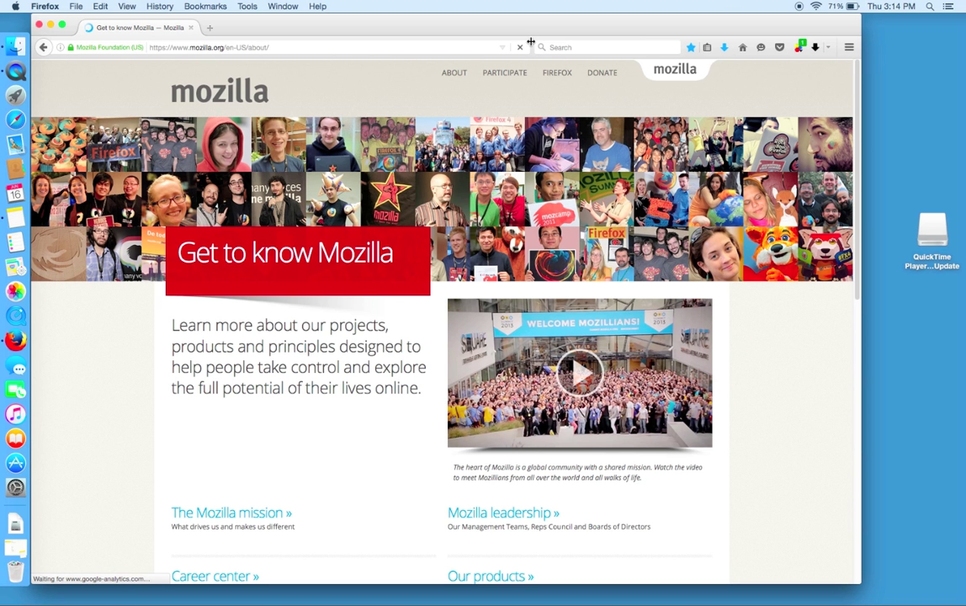
Run a Yahoo search for 'add ons' and open the Add-ons for Firefox result in a second tab.
left_click(561, 48)
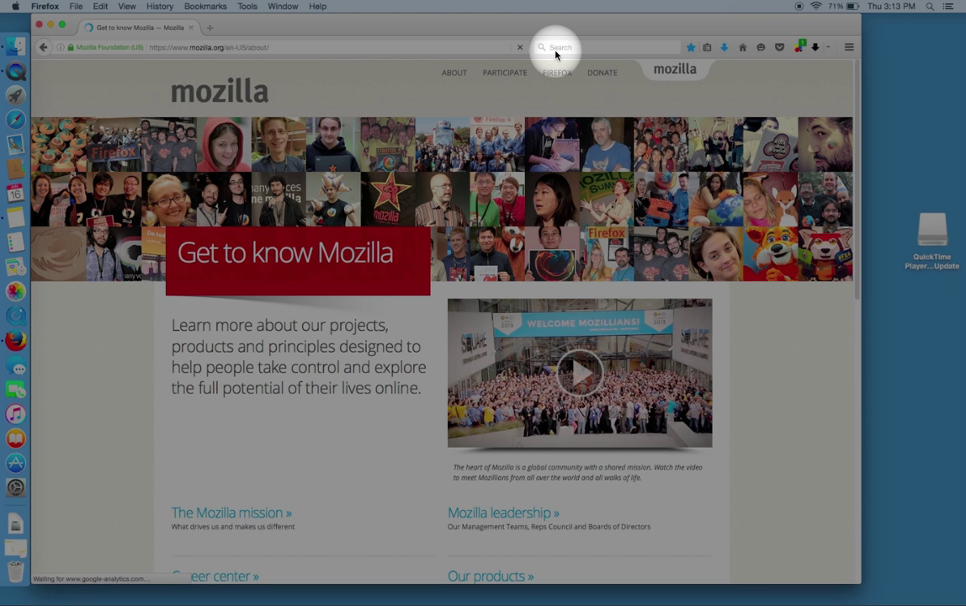
left_click(555, 49)
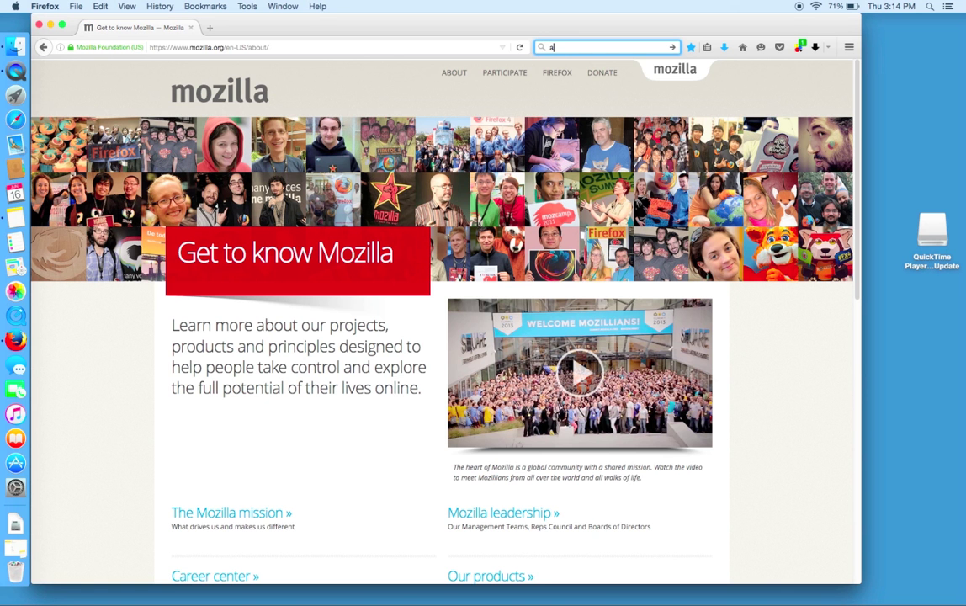
type("add")
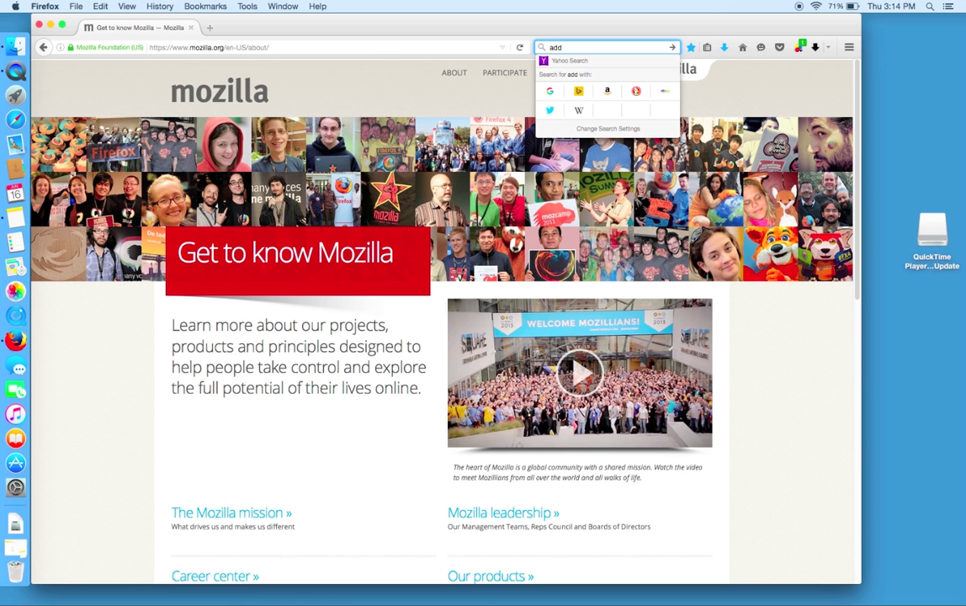
type(" ons")
key("Return")
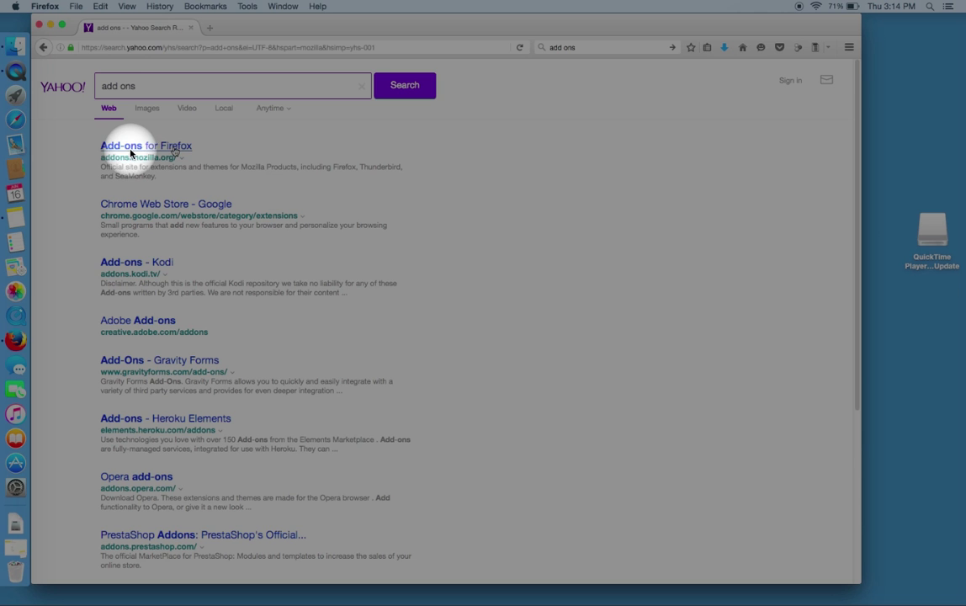
left_click(176, 152)
mouse_move(366, 124)
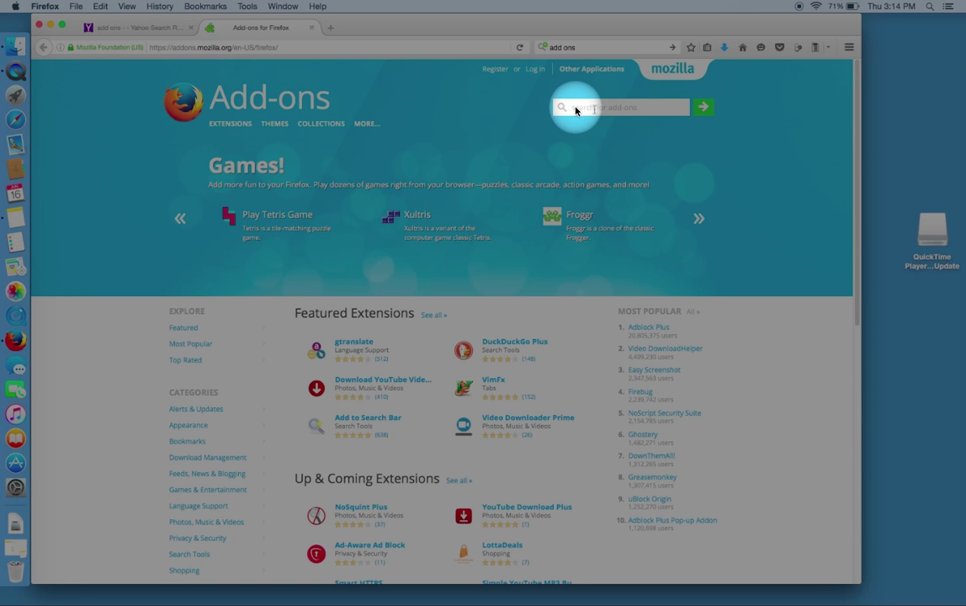
Search the add-ons catalogue for 'video' and open the Video DownloadHelper detail page.
left_click(576, 110)
type("video")
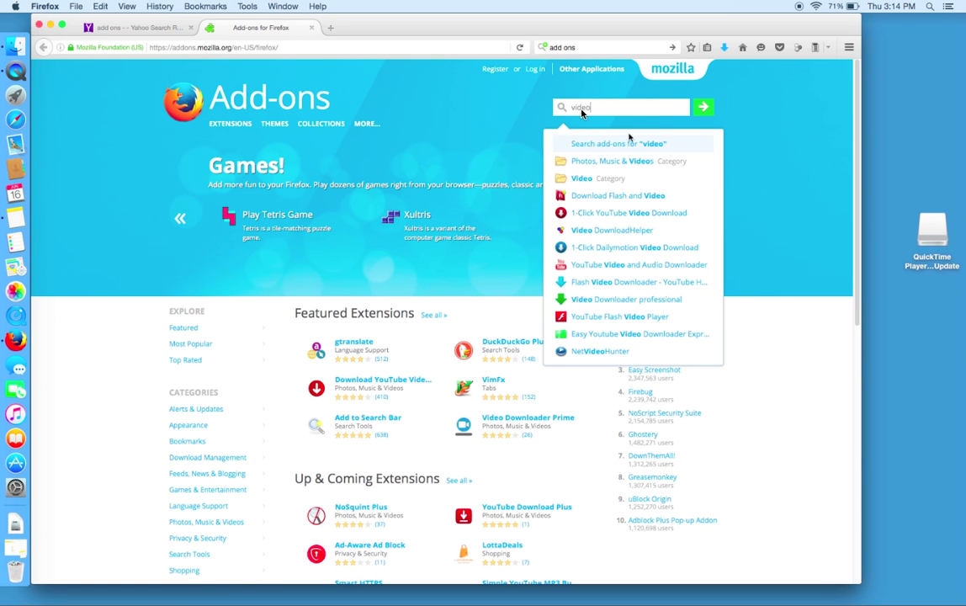
left_click(592, 245)
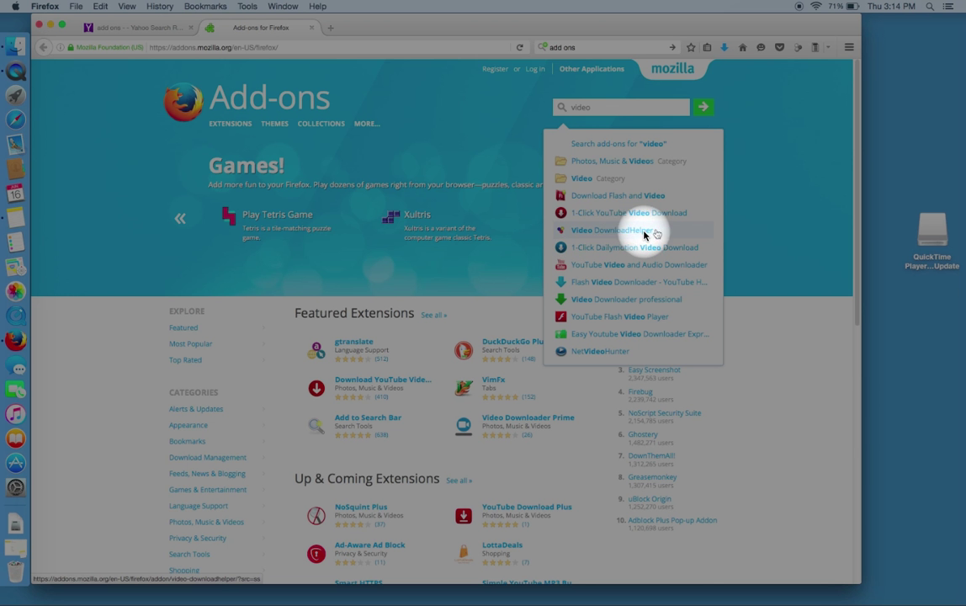
left_click(656, 232)
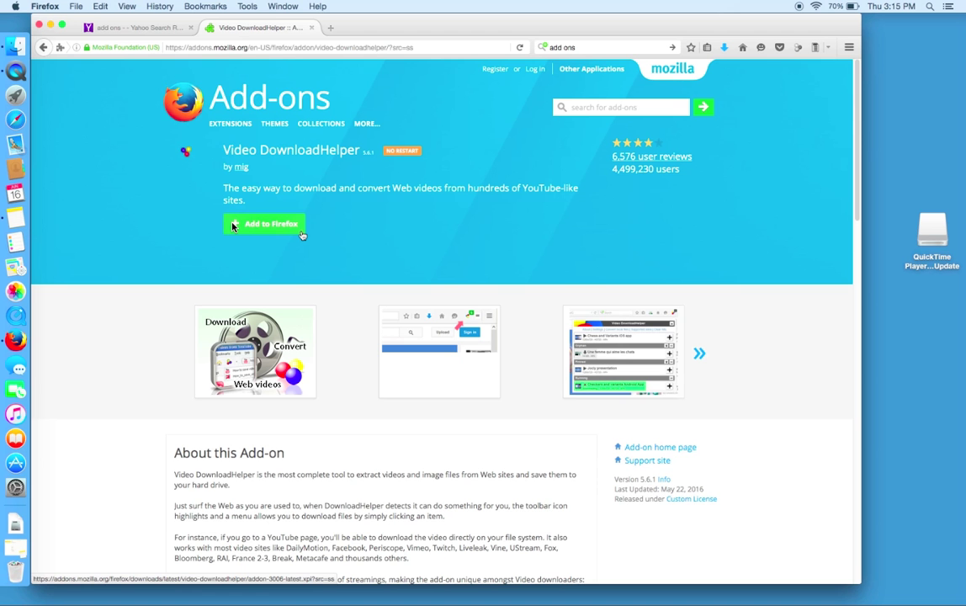
Add Video DownloadHelper to Firefox and confirm the installation.
left_click(233, 225)
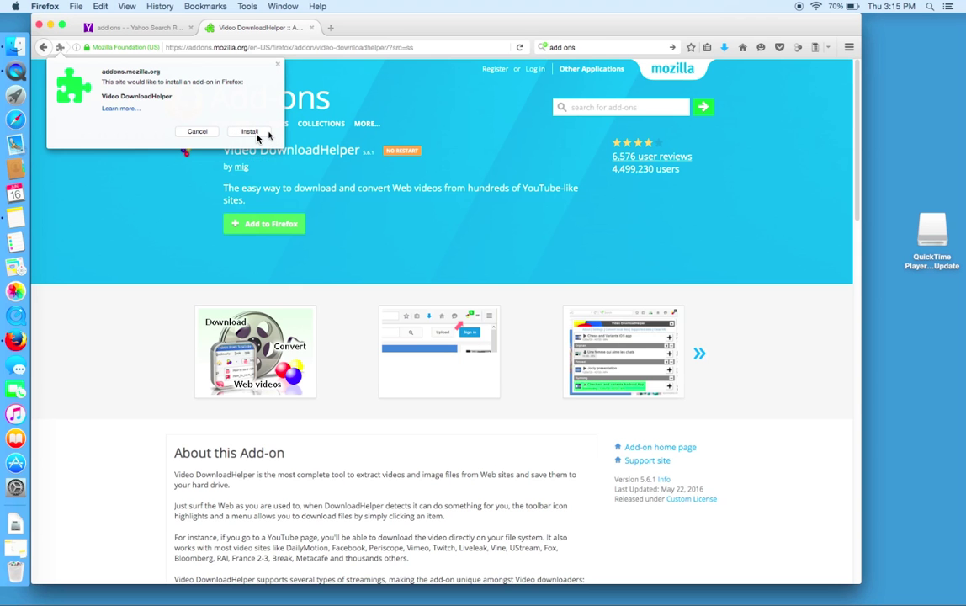
left_click(252, 132)
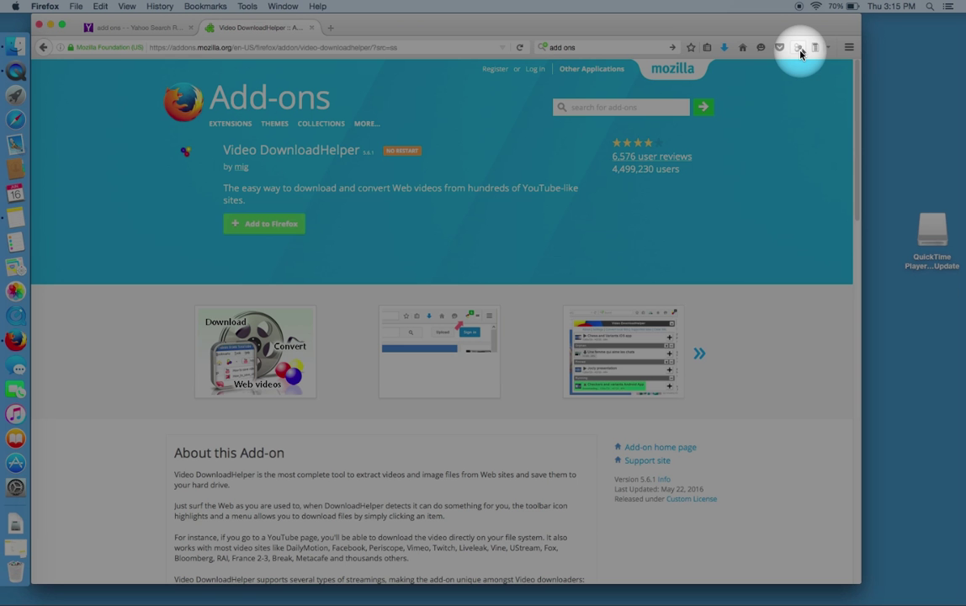
left_click(801, 53)
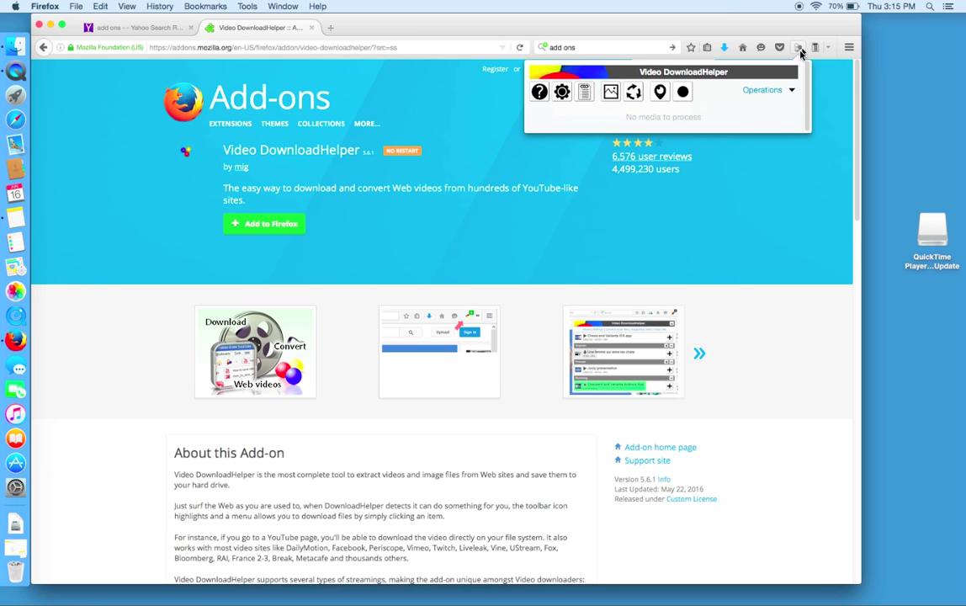
left_click(800, 53)
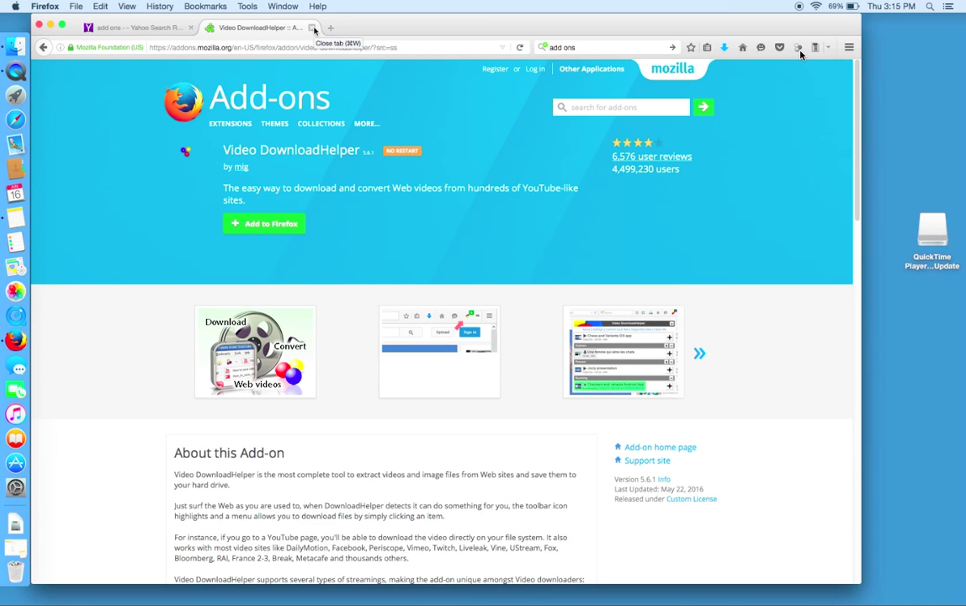
Close the add-ons tab and search the web for 'blackboard sdccd' from the address bar.
left_click(313, 27)
left_click(314, 47)
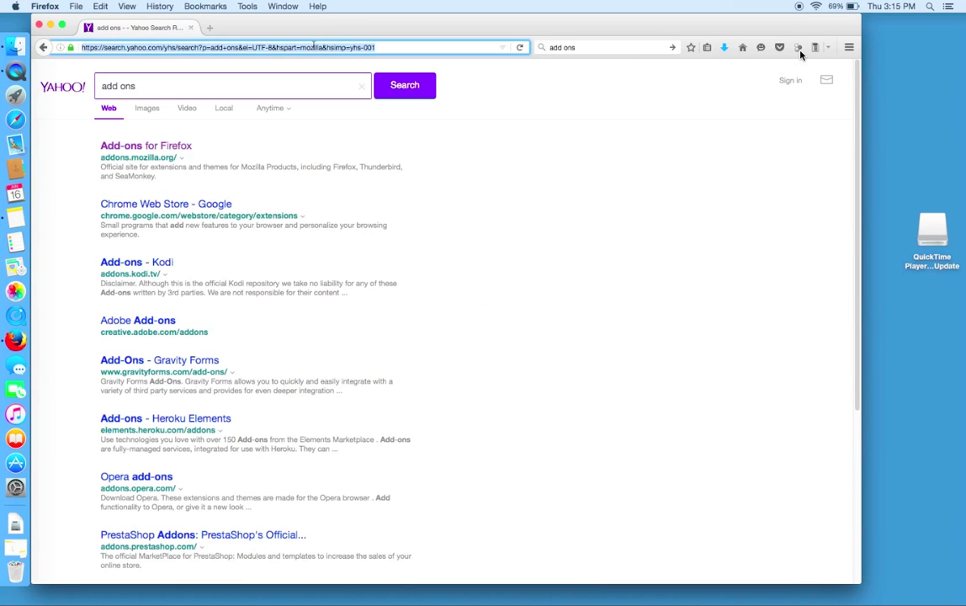
key("BackSpace")
type("blackboard sdccd")
key("Return")
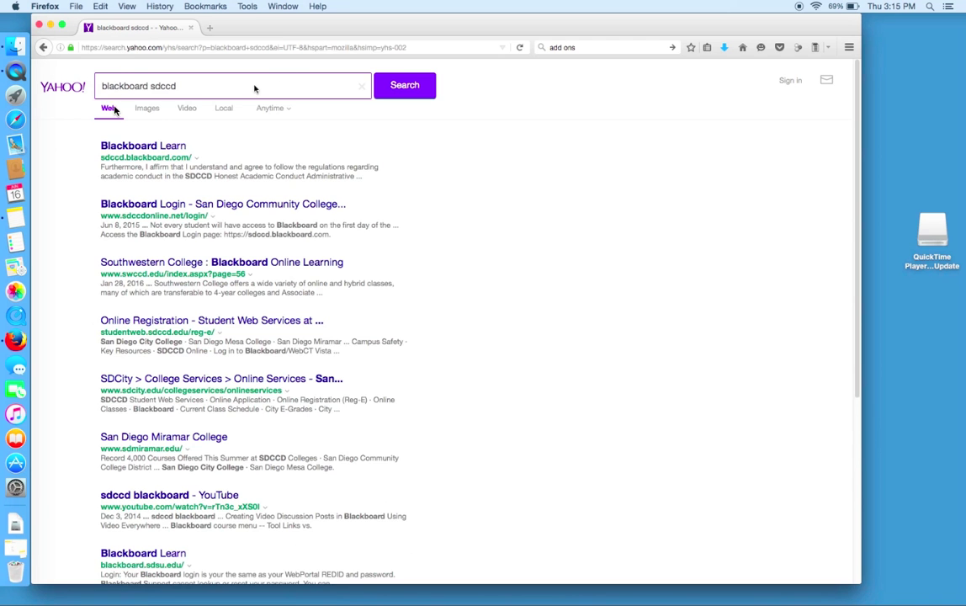
Go to Blackboard Learn, enter the SUMMER 2016 CHEM100 course, and open the E5 Electron Configurations test preview.
left_click(156, 147)
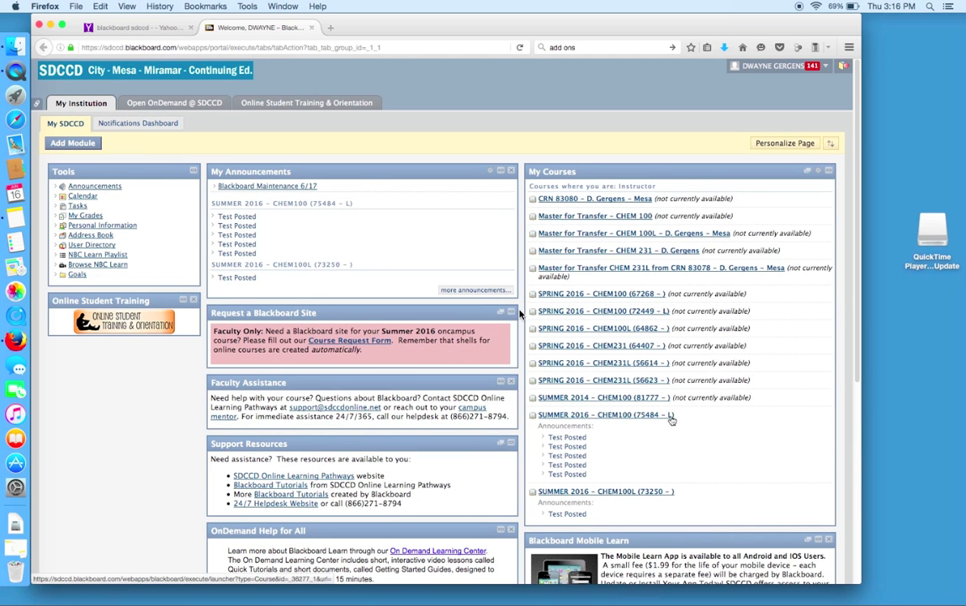
left_click(669, 418)
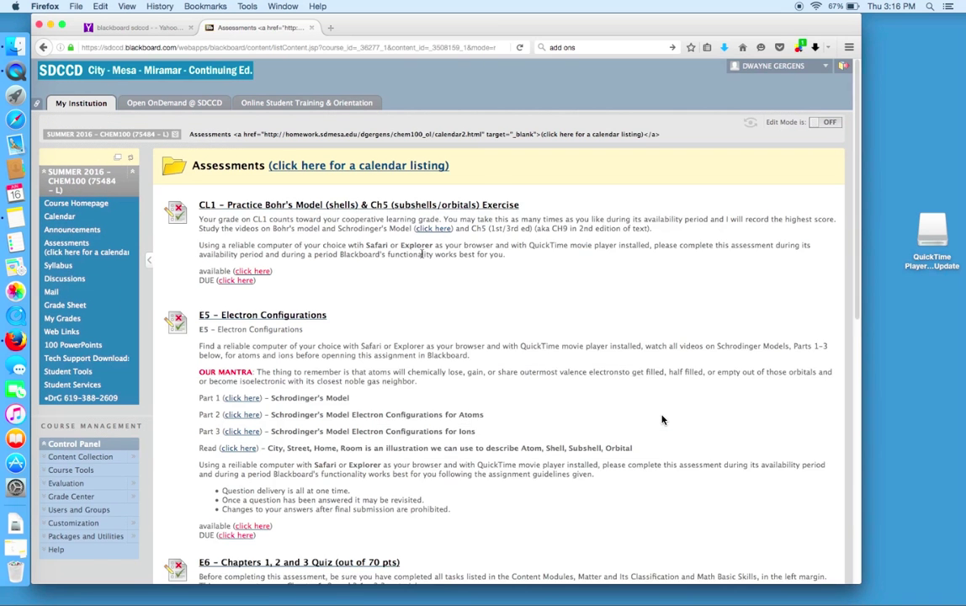
scroll(364, 319, "down", 1)
left_click(324, 292)
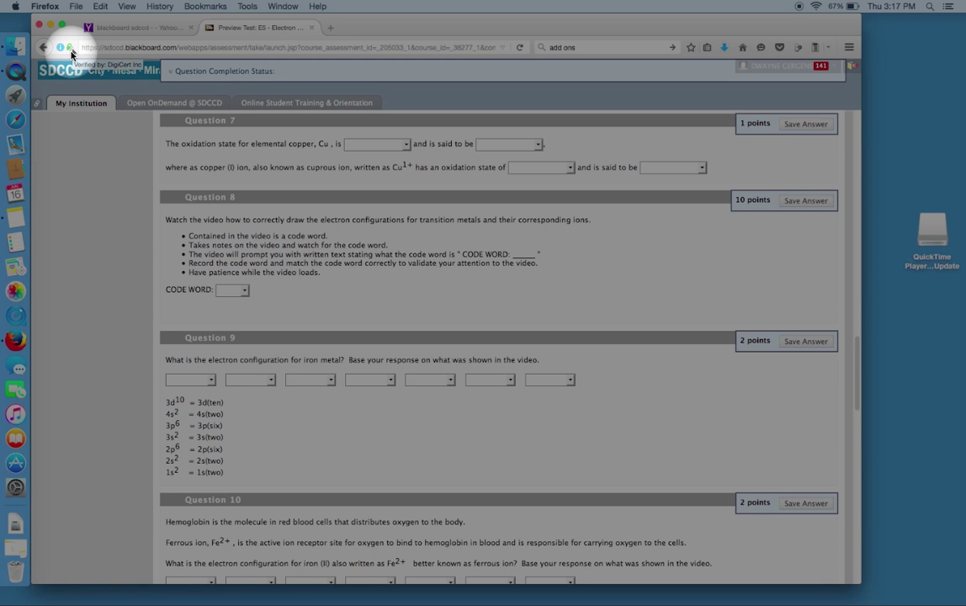
Disable Firefox's mixed-content protection for the test page and reload it so Question 8's video appears.
left_click(69, 48)
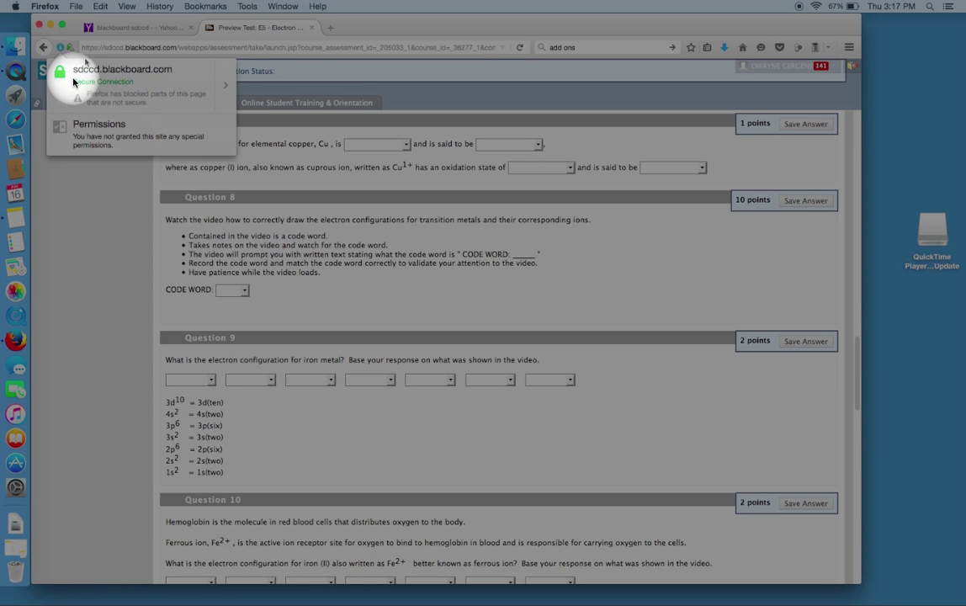
left_click(226, 88)
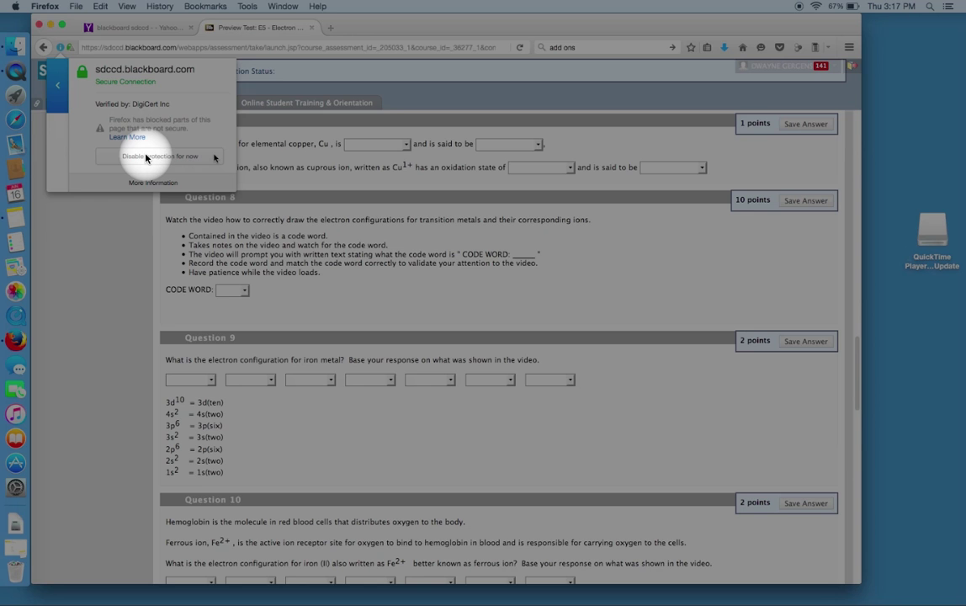
left_click(145, 158)
left_click(576, 276)
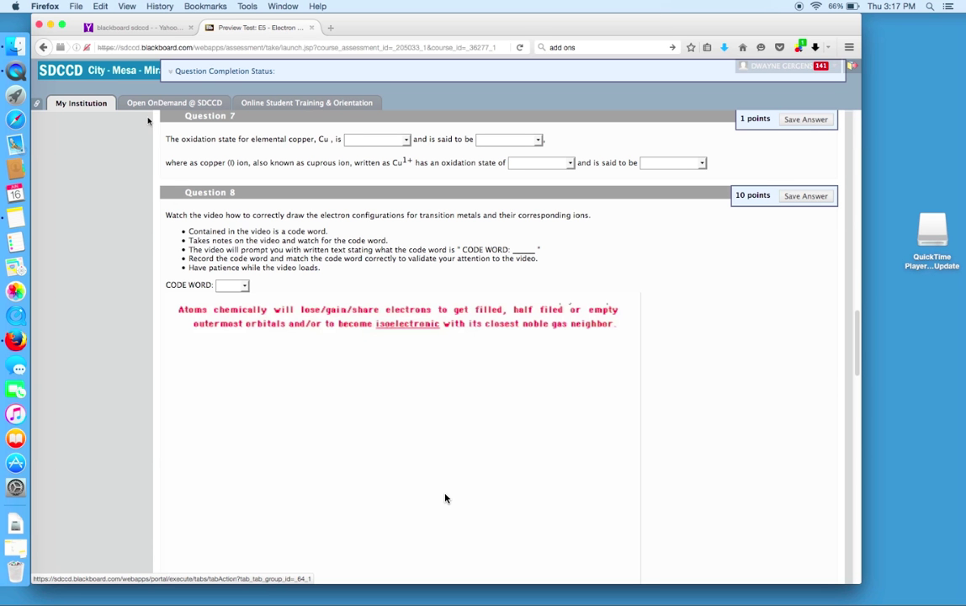
Scroll to Question 8's video and show it in Video DownloadHelper as a 4.1 MB MOV.
scroll(146, 123, "down", 2)
scroll(143, 126, "down", 3)
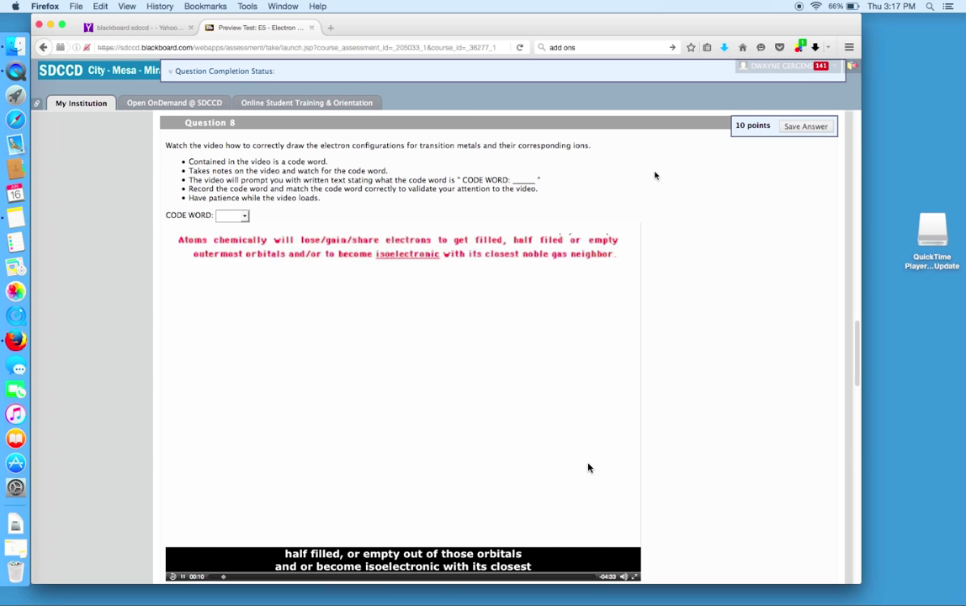
left_click(801, 49)
left_click(802, 49)
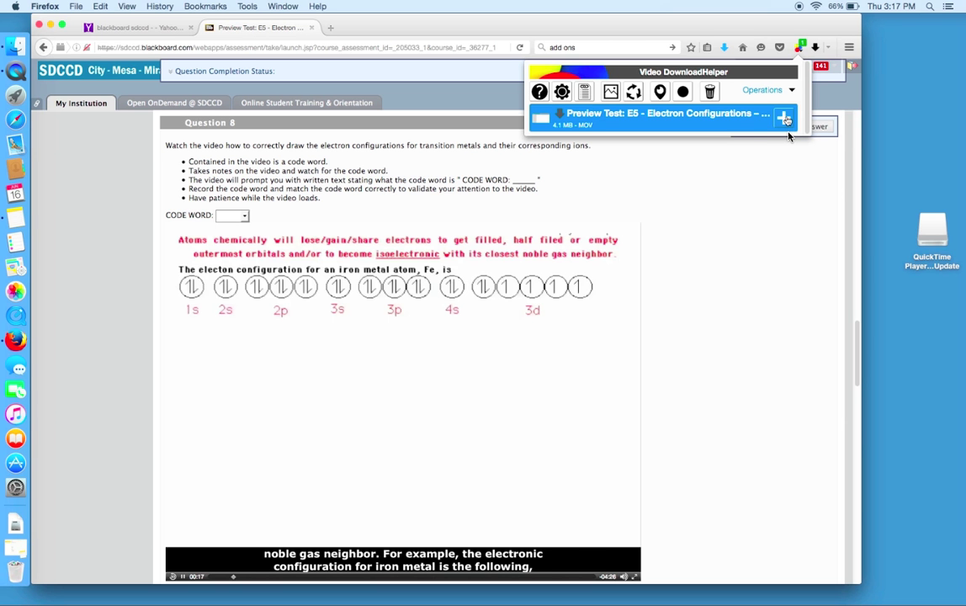
Choose Download for the Electron Configurations video in the Video DownloadHelper popup.
left_click(786, 117)
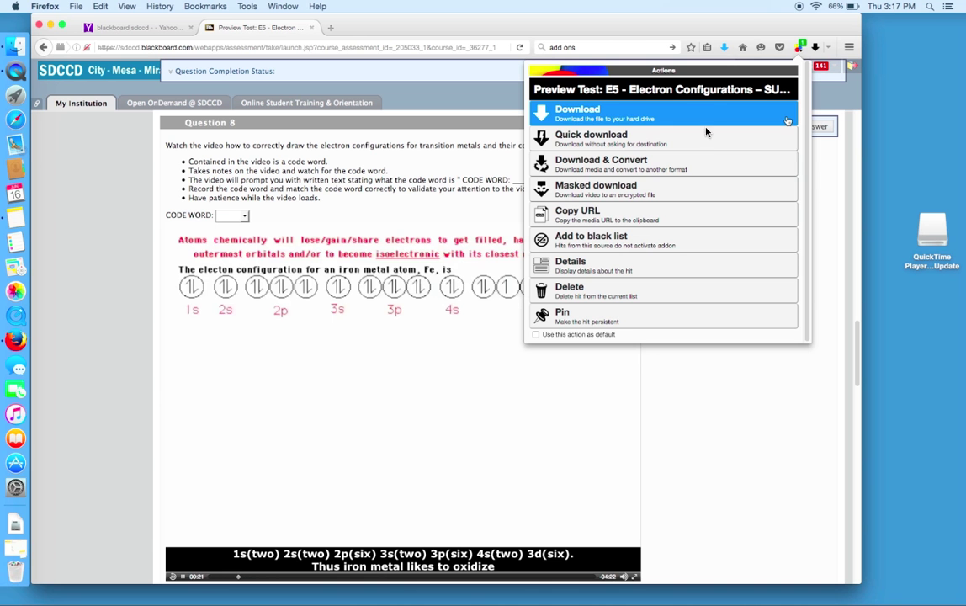
left_click(678, 126)
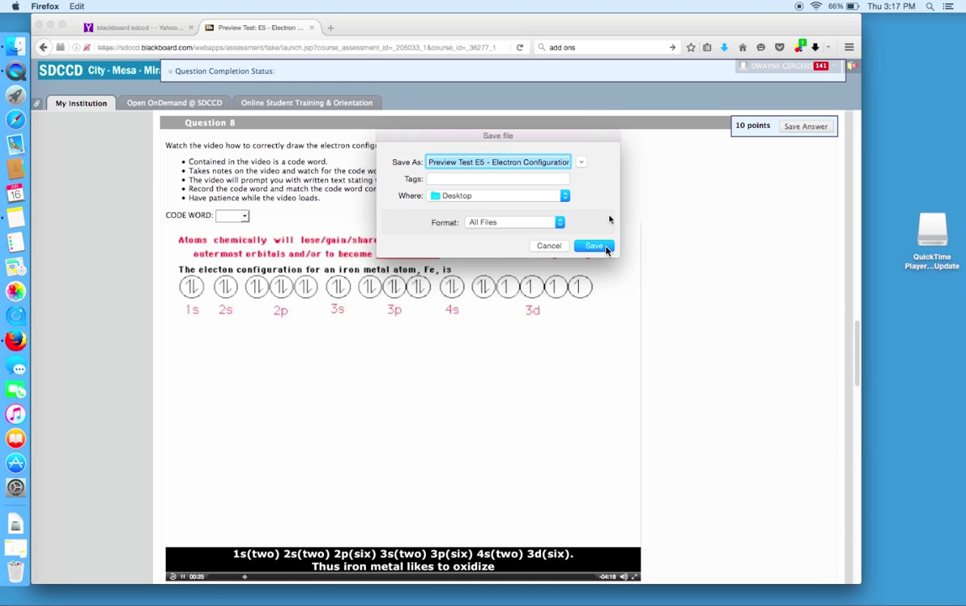
Save the Electron Configurations video as a MOV file on the Desktop.
left_click(604, 245)
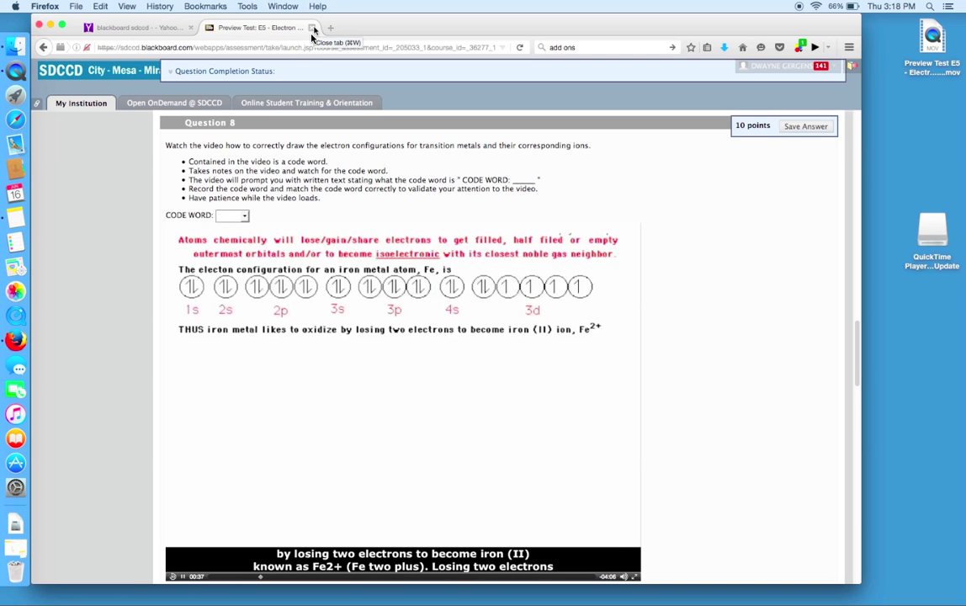
left_click(942, 54)
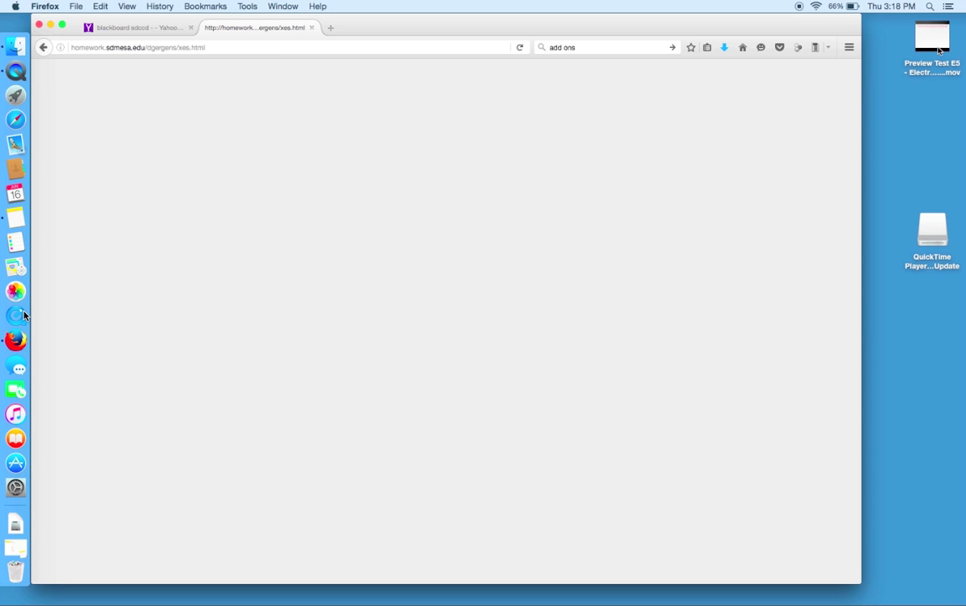
Drop the saved Electron Configurations MOV onto QuickTime Player 7, play it to the code word 'taste', then quit the player.
left_click_drag(940, 51, 557, 231)
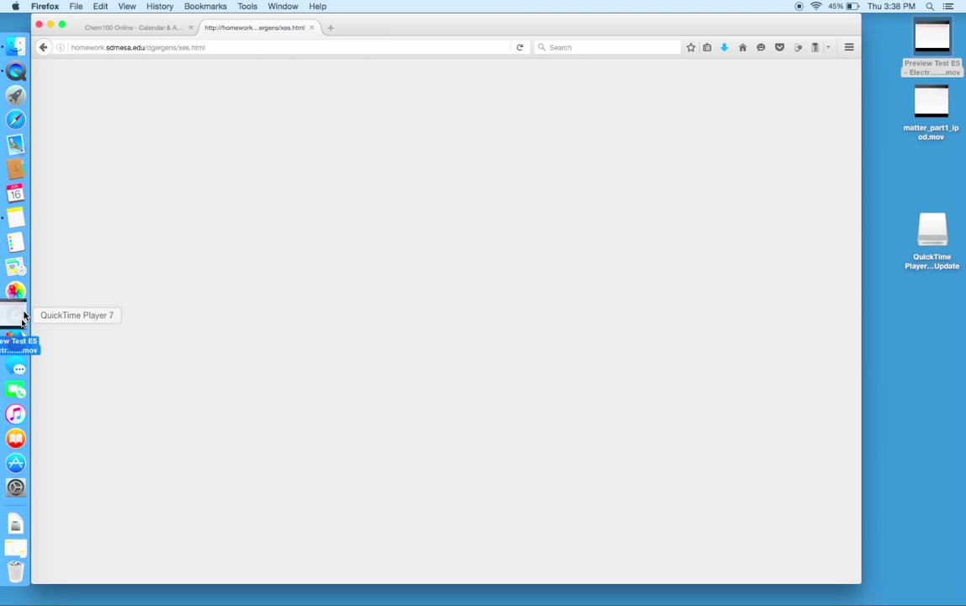
left_click_drag(23, 315, 24, 315)
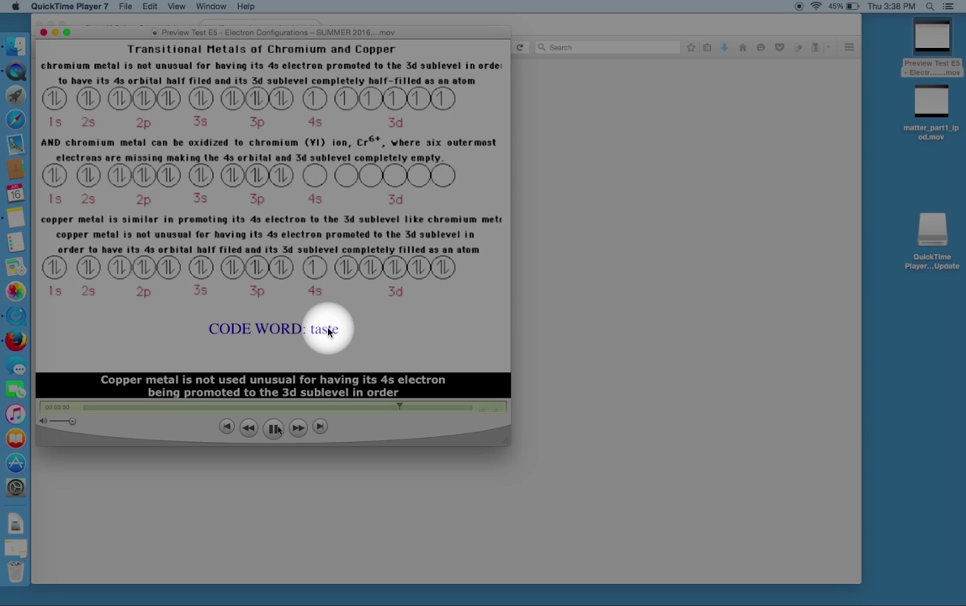
key("super+Tab")
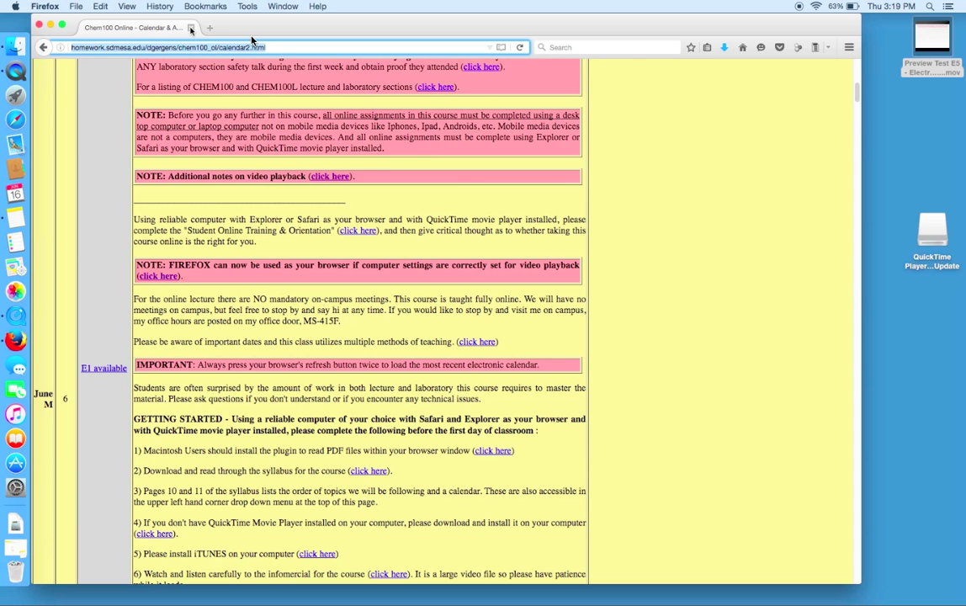
Scroll the Chem100 calendar down to the June 7 Chapter 3 Matter entry.
scroll(523, 202, "down", 15)
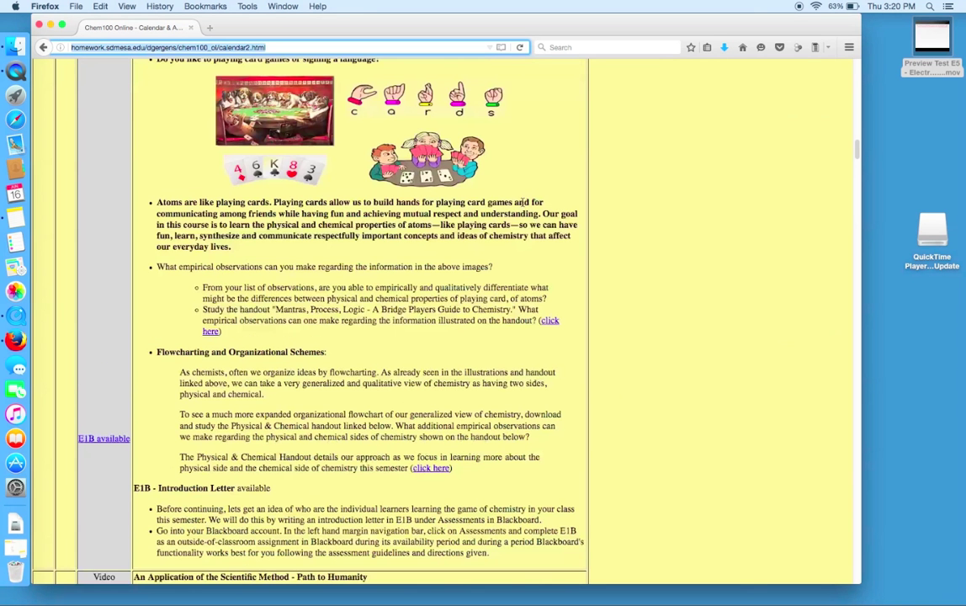
scroll(523, 202, "down", 10)
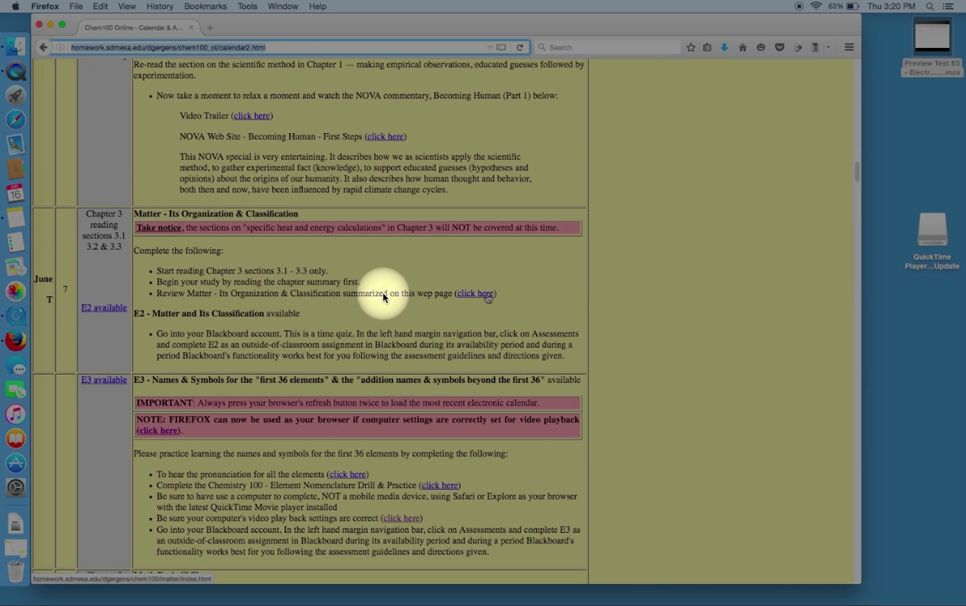
Follow the Review Matter '(click here)' link to the Matter tutorial page.
left_click(485, 295)
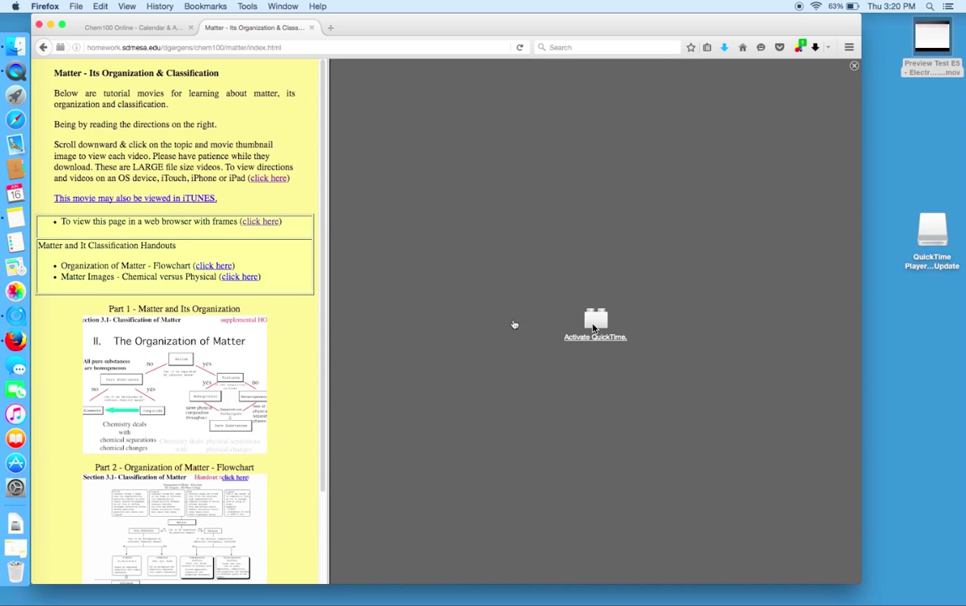
Activate QuickTime on the tutorial page and allow the site to run it.
left_click(625, 340)
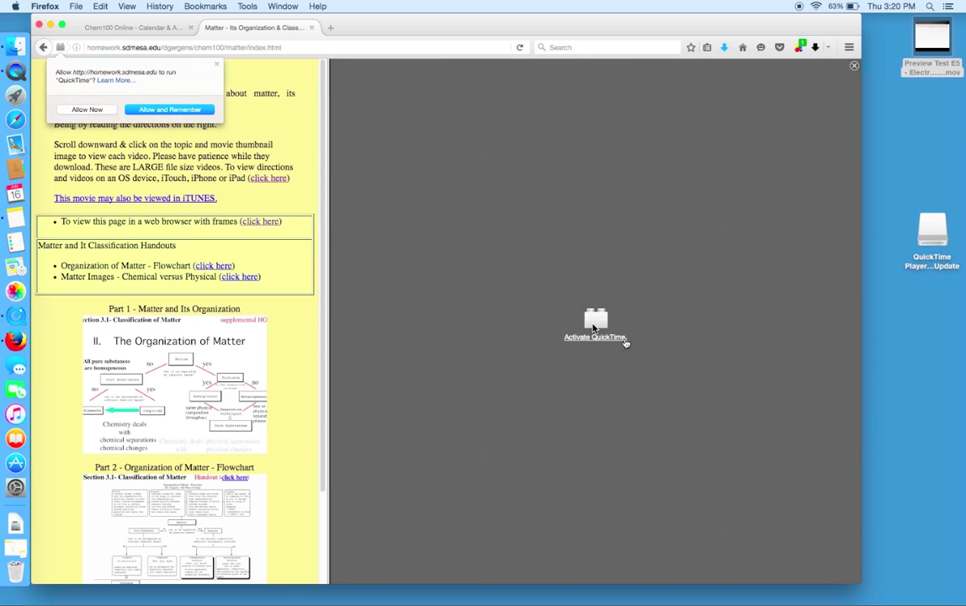
left_click(209, 111)
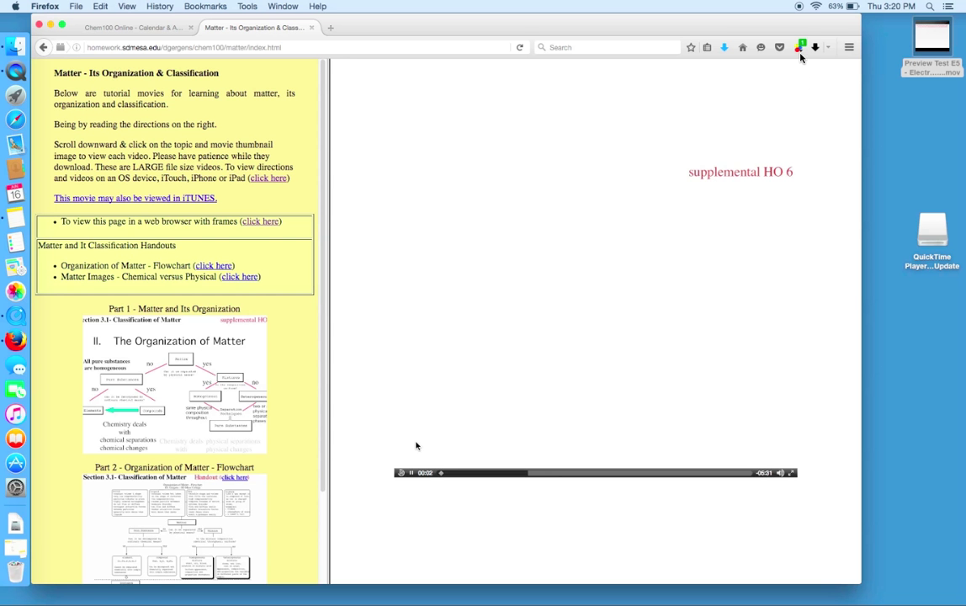
Download matter_part1_ipod with Video DownloadHelper, saving it to the Desktop as matter_part1_ipod.mov.
left_click(800, 54)
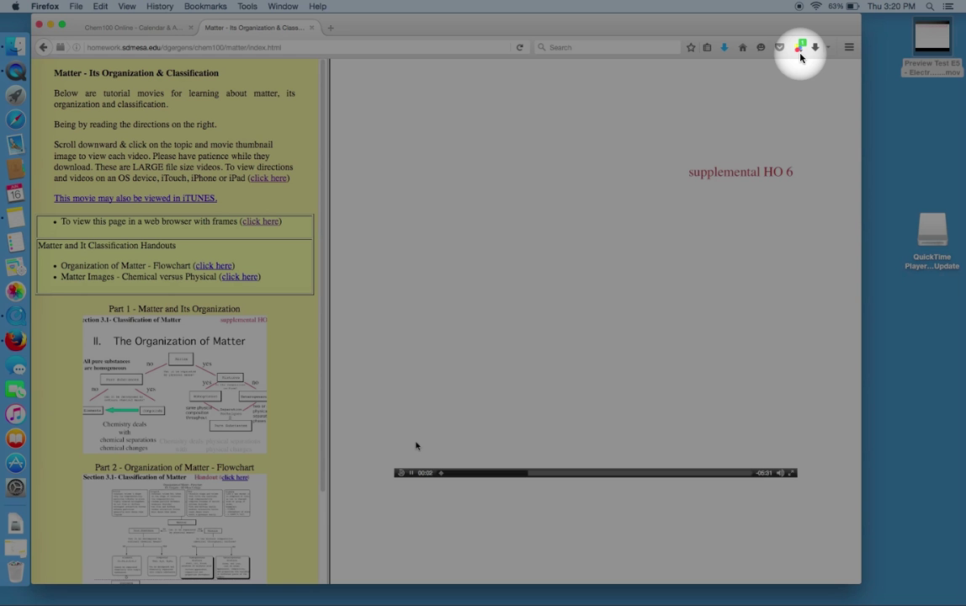
left_click(800, 55)
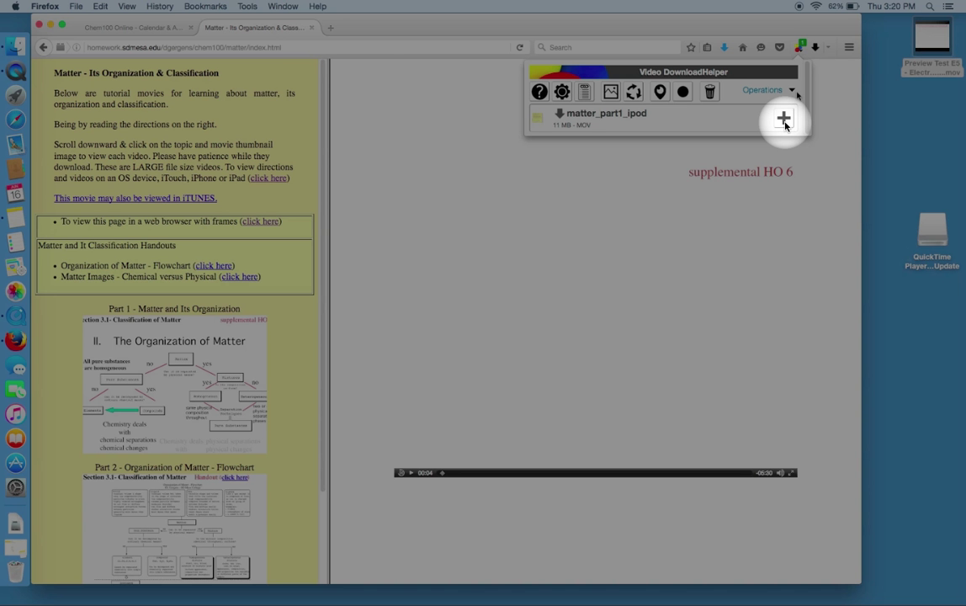
left_click(783, 120)
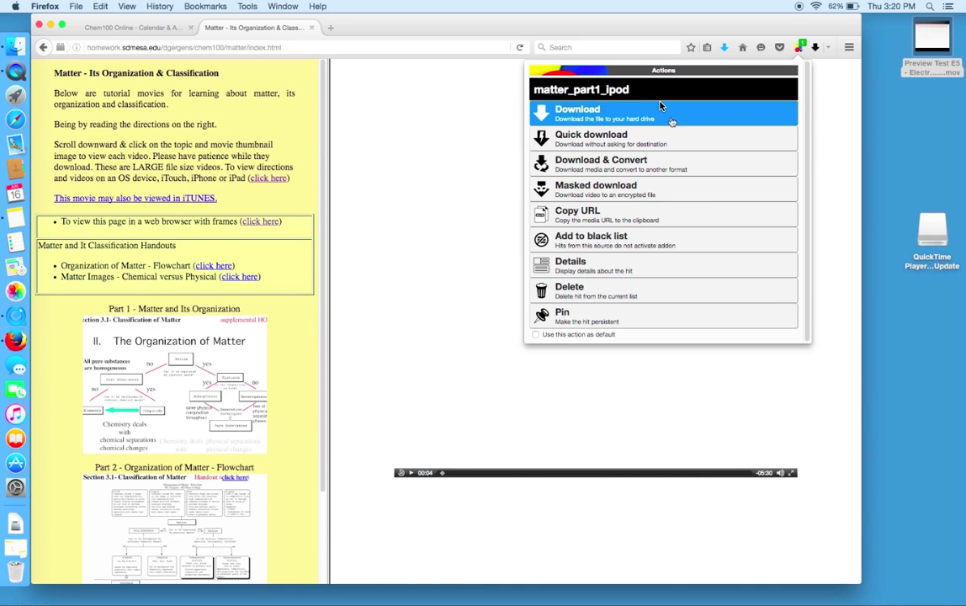
left_click(661, 106)
left_click(605, 247)
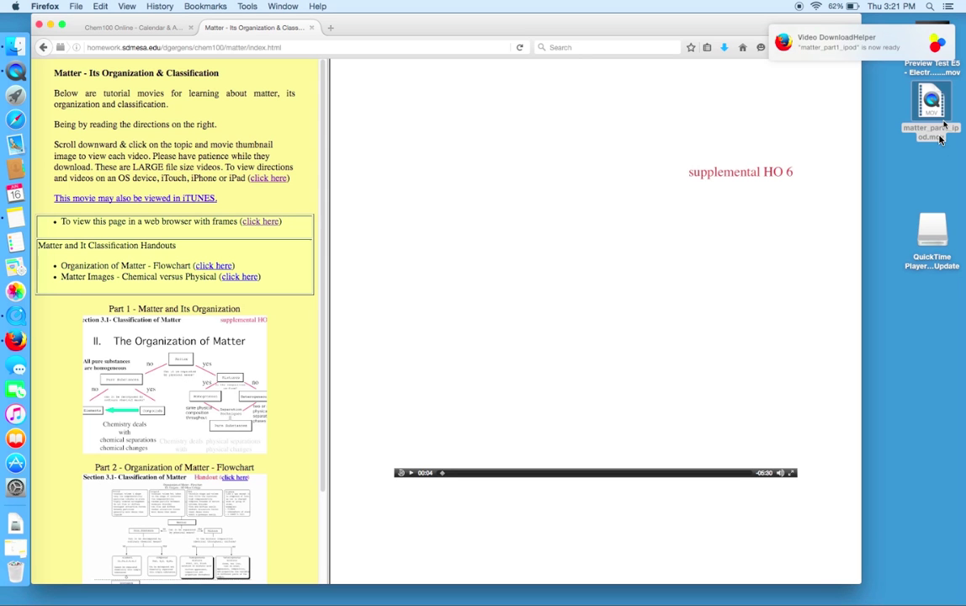
Drag matter_part1_ipod.mov onto QuickTime Player 7 in the Dock and start it playing.
left_click(931, 104)
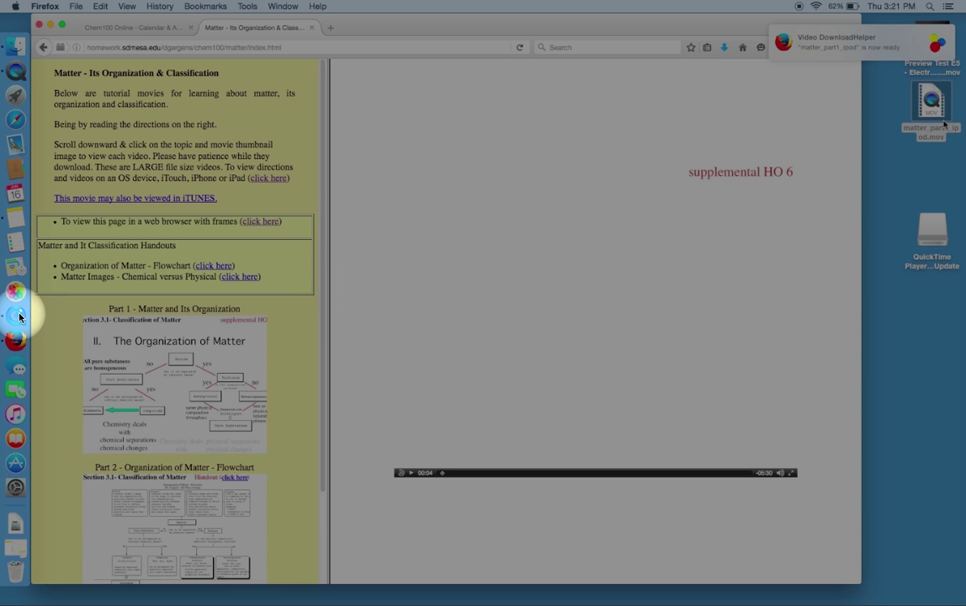
left_click_drag(944, 125, 397, 290)
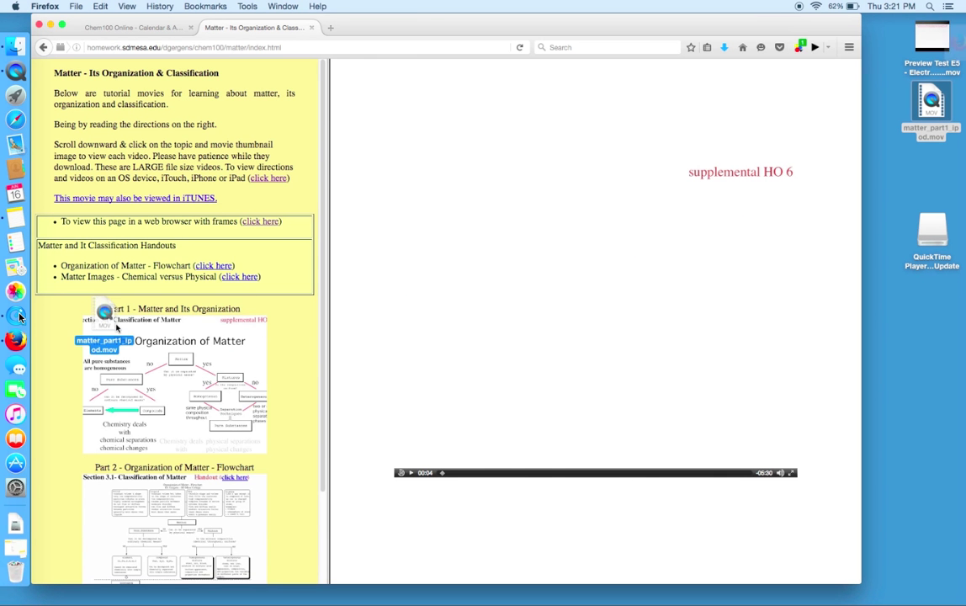
left_click_drag(397, 290, 15, 316)
left_click(242, 379)
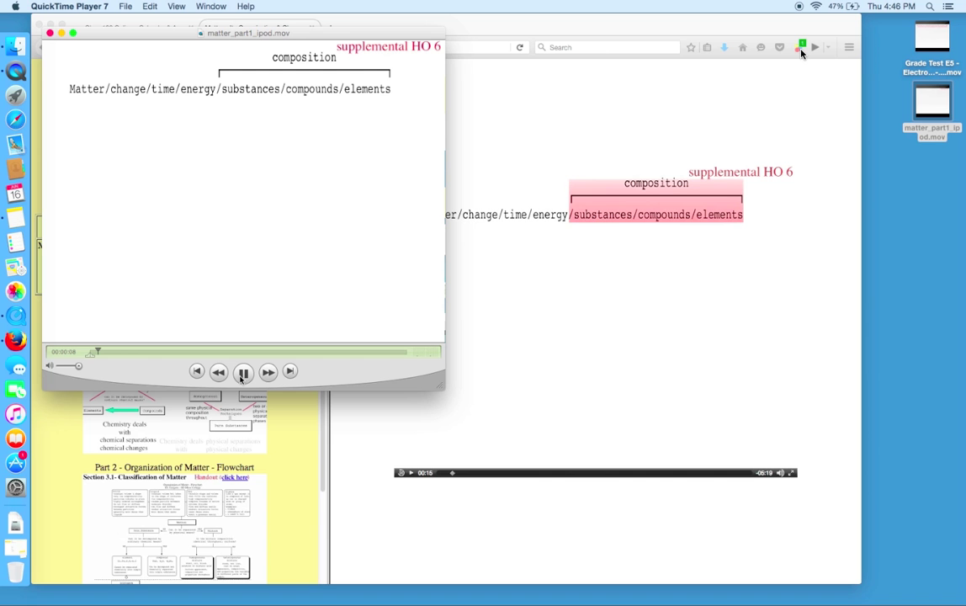
Click in the QuickTime Player 7 window while matter_part1_ipod.mov plays.
left_click(801, 52)
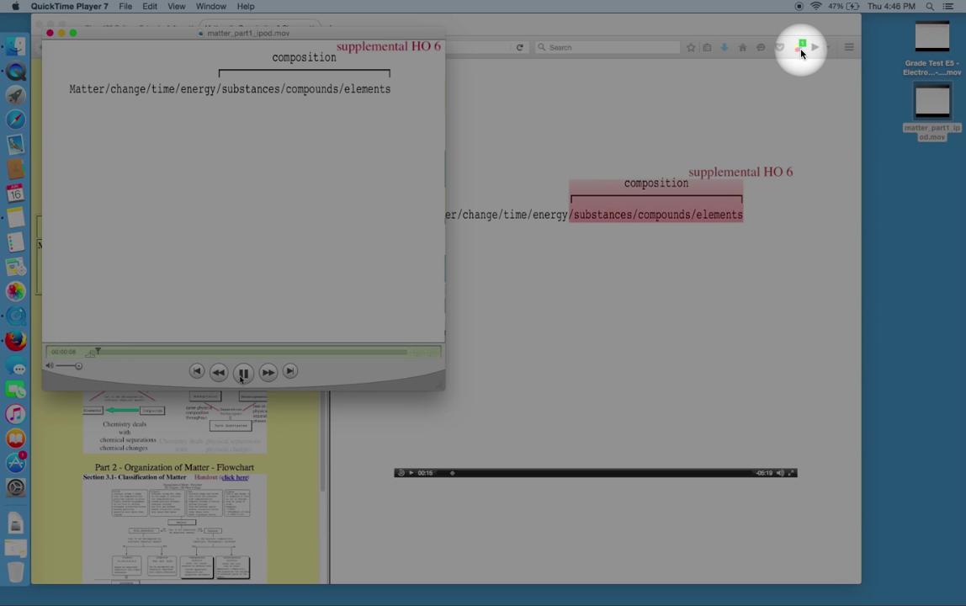